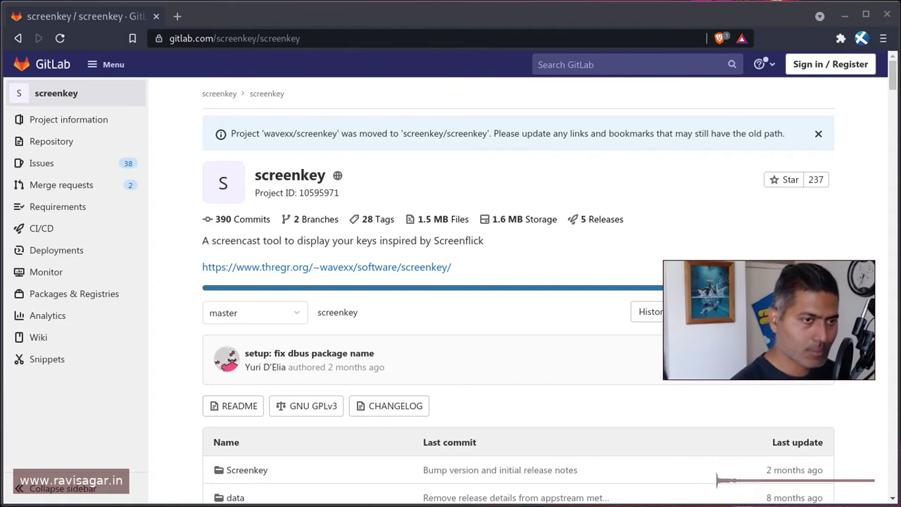
# Repeat Alt+minus four times to show the overlay's repeat counter, then switch to the terminal.
pyautogui.hotkey('alt', '-')
pyautogui.hotkey('alt', '-')
pyautogui.hotkey('alt', '-')
pyautogui.hotkey('alt', '-')
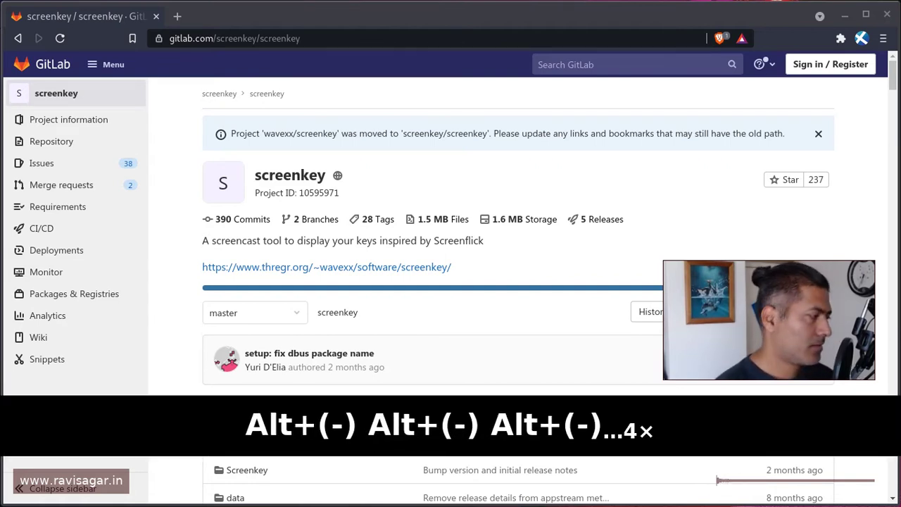
pyautogui.hotkey('alt', '-')
pyautogui.hotkey('alt', '-')
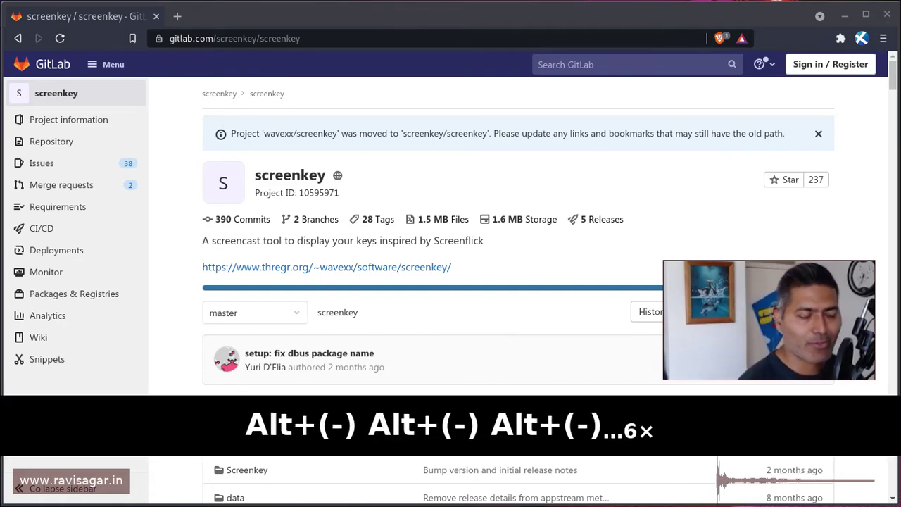
pyautogui.hotkey('alt', '-')
pyautogui.hotkey('alt', '-')
pyautogui.hotkey('alt', '-')
pyautogui.hotkey('alt', '-')
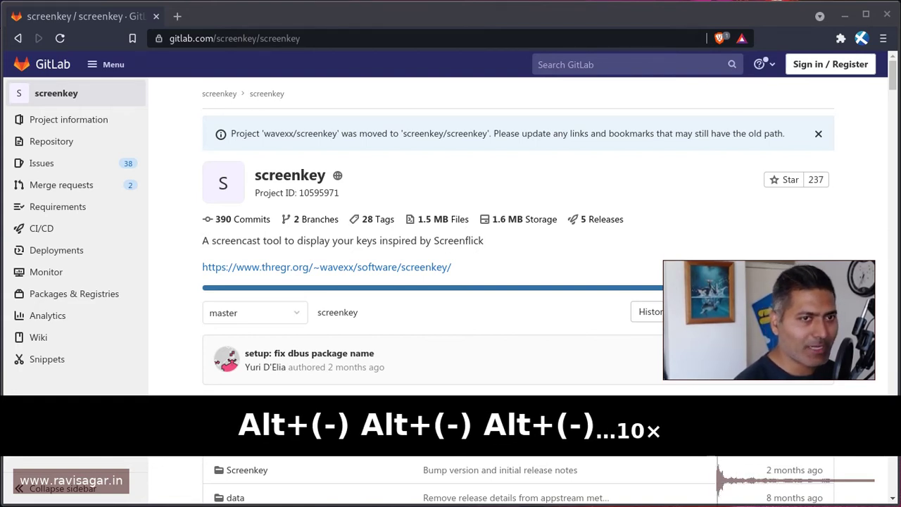
pyautogui.hotkey('alt', '-')
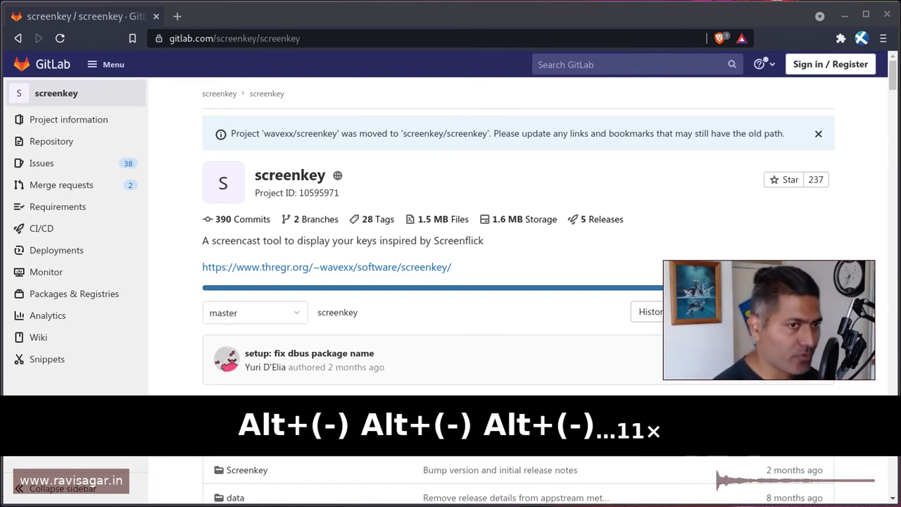
pyautogui.hotkey('alt', 'Tab')
pyautogui.hotkey('alt', 'Tab')
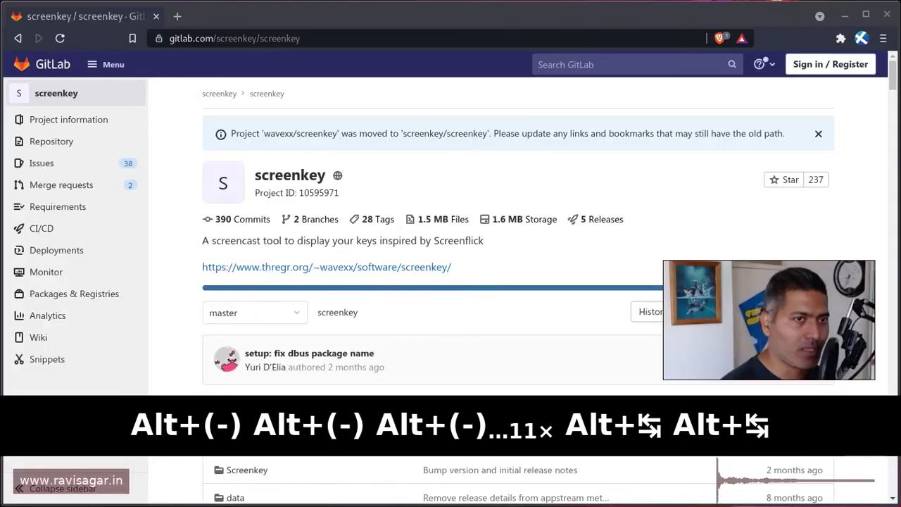
# In Emacs, move through the install-notes headings around Install rsync and Install inkscape, then start M-x.
pyautogui.hotkey('alt', '1')
pyautogui.press('Down')
pyautogui.press('Down')
pyautogui.press('Down')
pyautogui.press('Down')
pyautogui.press('Down')
pyautogui.press('Down')
pyautogui.press('Up')
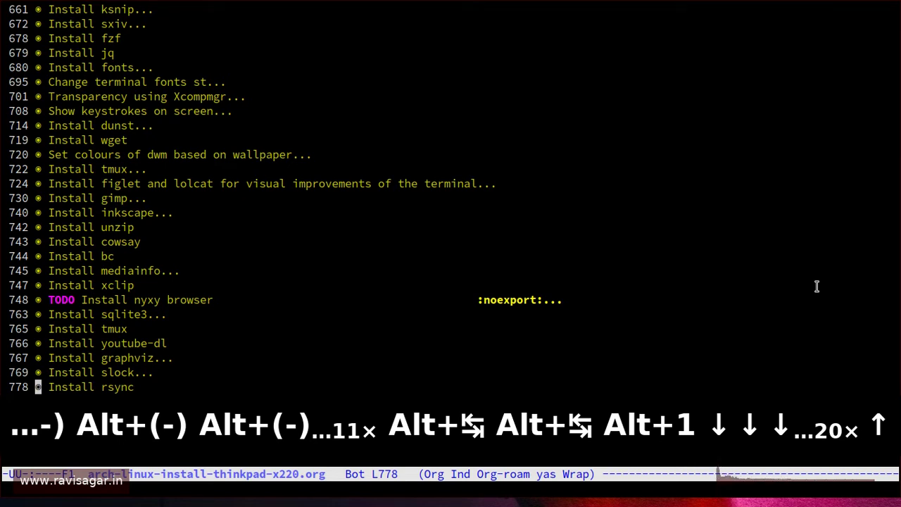
pyautogui.press('Down')
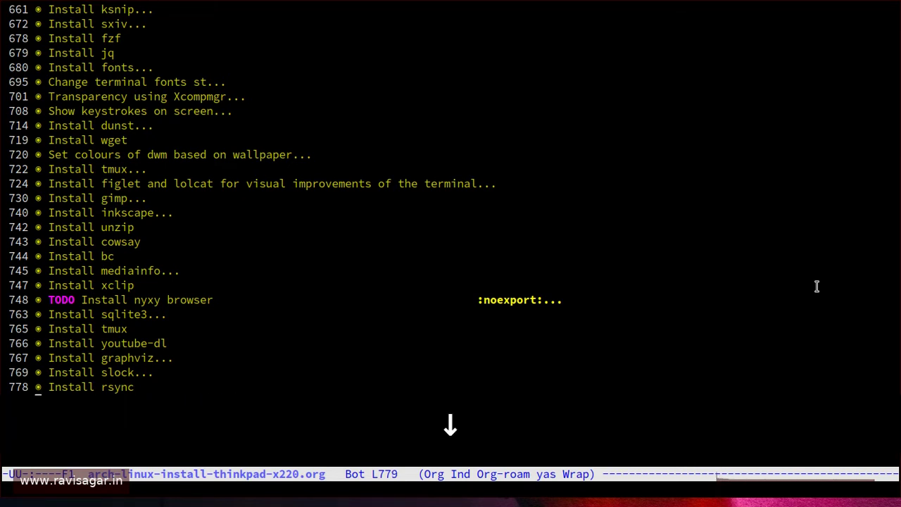
pyautogui.press('Down')
pyautogui.press('Down')
pyautogui.press('Down')
pyautogui.press('Up')
pyautogui.press('Up')
pyautogui.press('Up')
pyautogui.press('Up')
pyautogui.press('Up')
pyautogui.press('Up')
pyautogui.press('Up')
pyautogui.hotkey('alt', 'x')
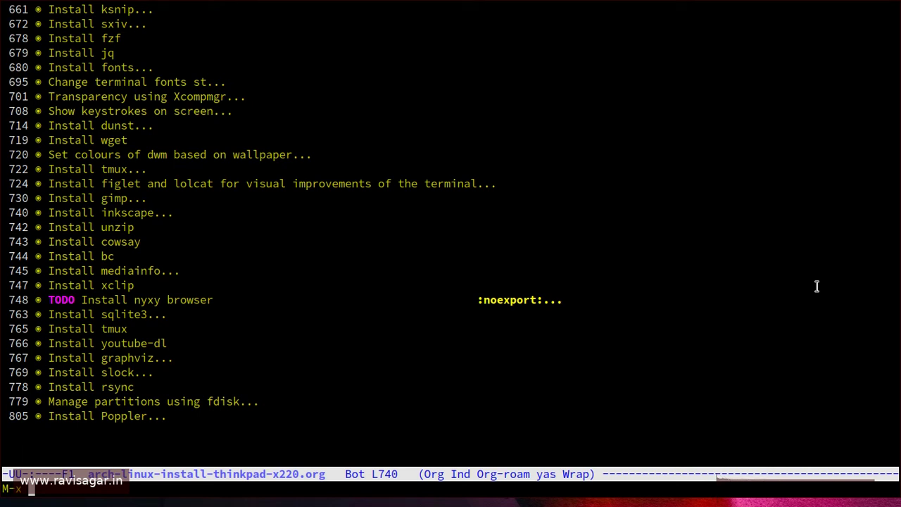
# Cancel the M-x prompt, save the install notes with C-x C-s, and return to GitLab.
pyautogui.press('Escape')
pyautogui.press('Escape')
pyautogui.press('Escape')
pyautogui.press('Escape')
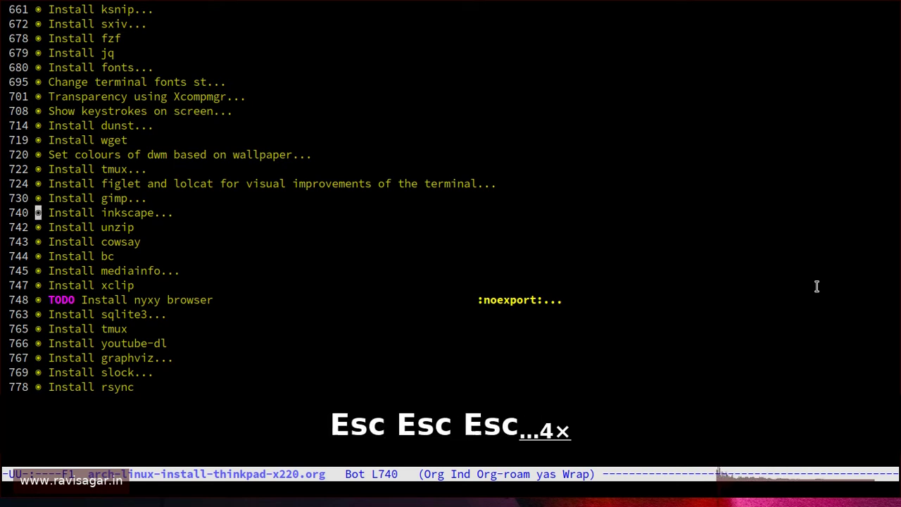
pyautogui.hotkey('ctrl', 'x')
pyautogui.hotkey('ctrl', 's')
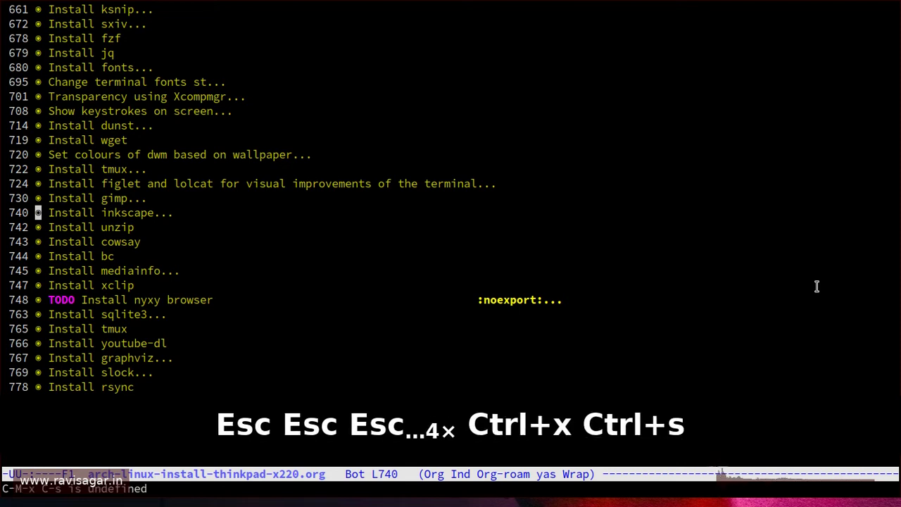
pyautogui.hotkey('ctrl', 'x')
pyautogui.hotkey('ctrl', 's')
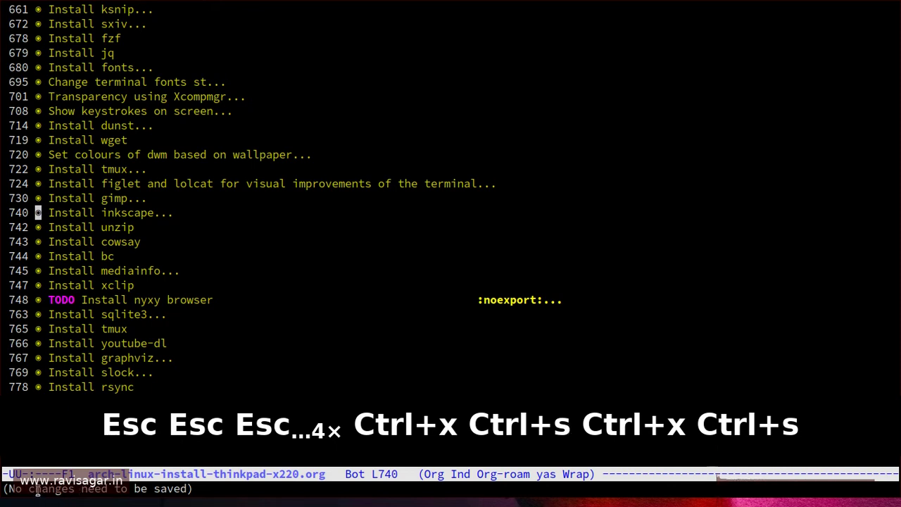
pyautogui.hotkey('alt', 'Tab')
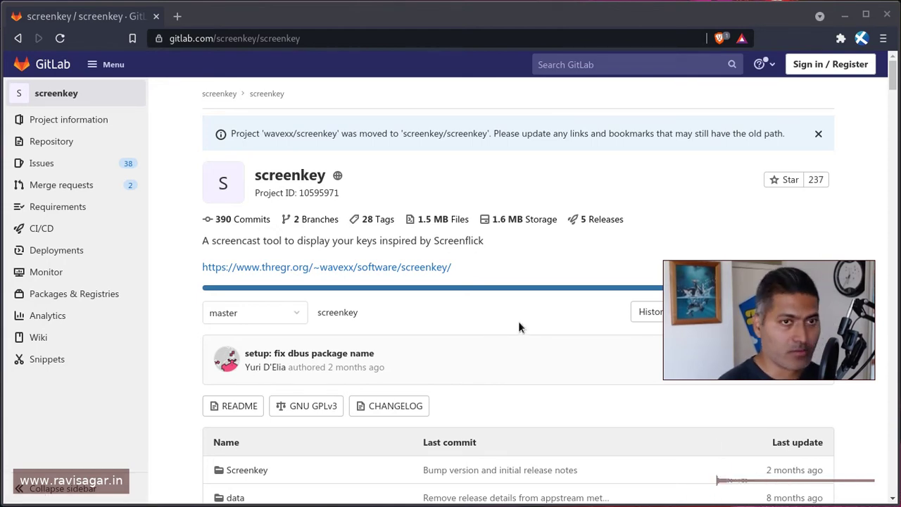
# In the workspace 9 terminal, stop screenkey with Ctrl+C, recall the command, then return to workspace 2.
pyautogui.hotkey('alt', '9')
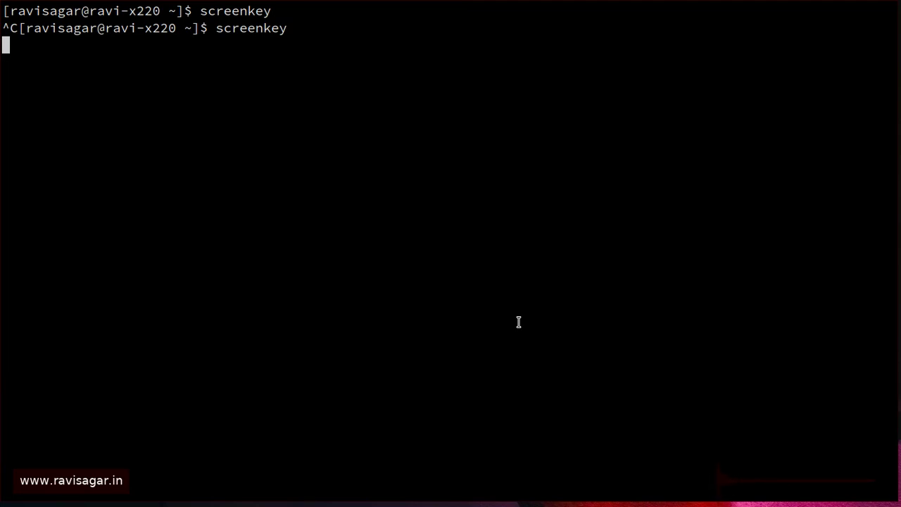
pyautogui.hotkey('ctrl', 'c')
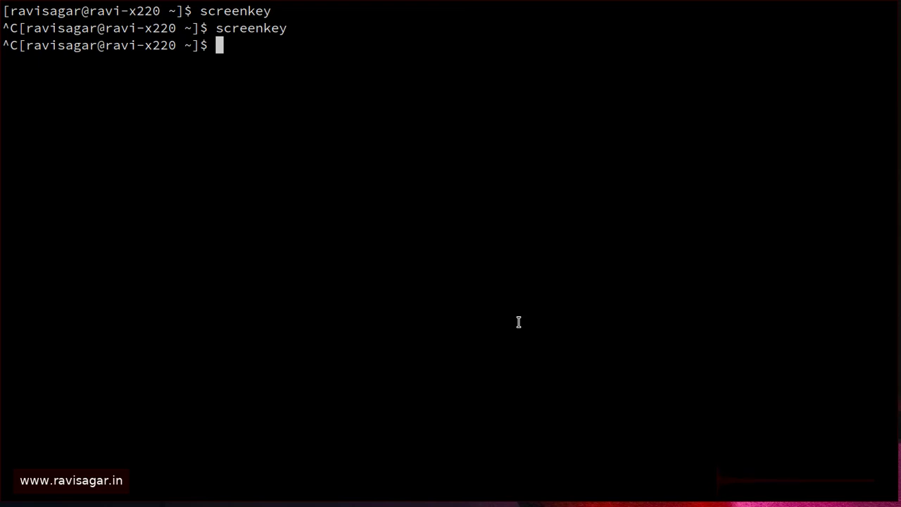
pyautogui.press('Up')
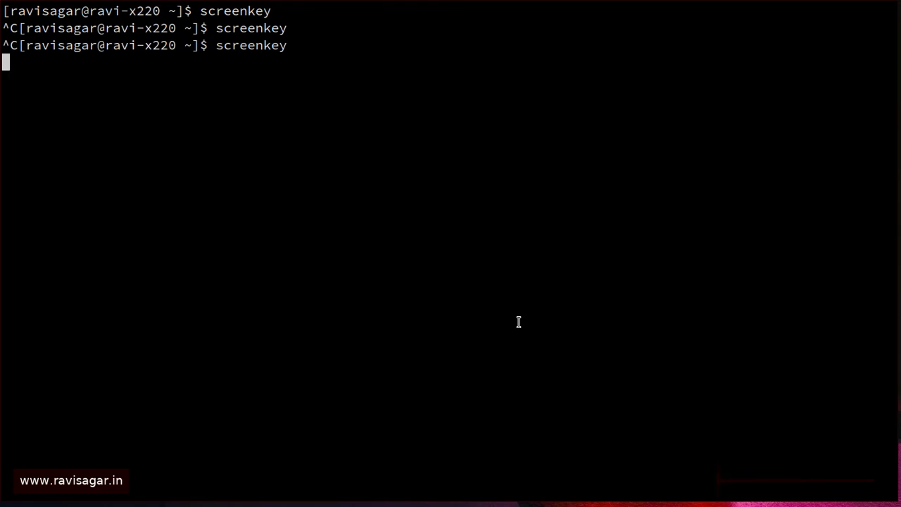
pyautogui.hotkey('alt', '2')
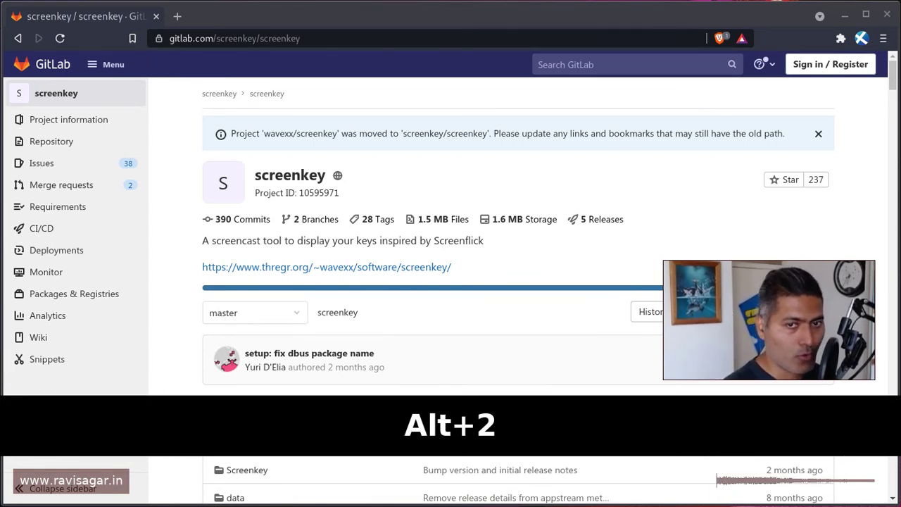
pyautogui.press('super+minus')
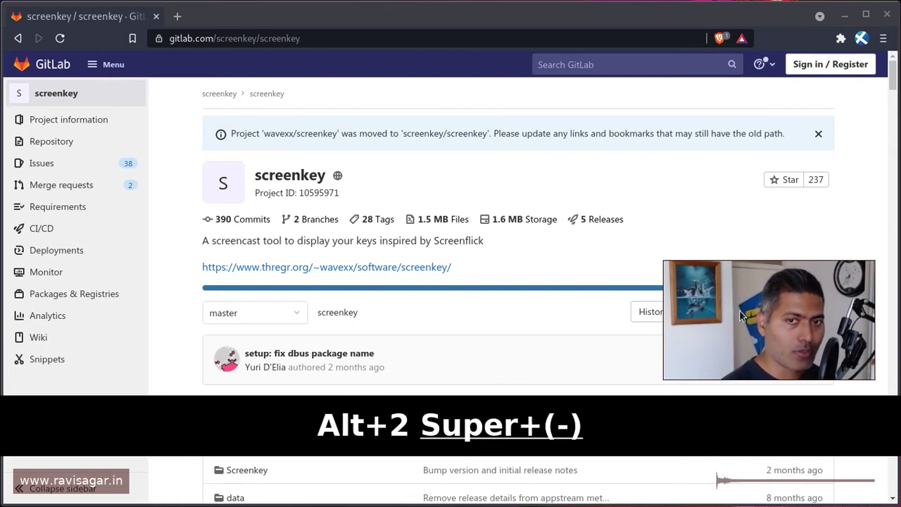
pyautogui.press('super+minus')
pyautogui.press('super+minus')
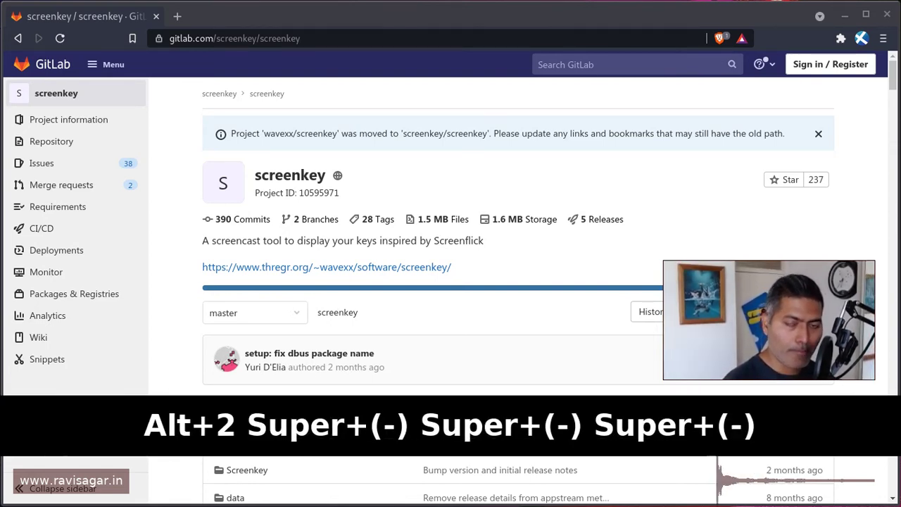
pyautogui.press('super+minus')
pyautogui.press('super+minus')
pyautogui.press('super+plus')
pyautogui.press('super+plus')
pyautogui.press('super+plus')
pyautogui.press('super+plus')
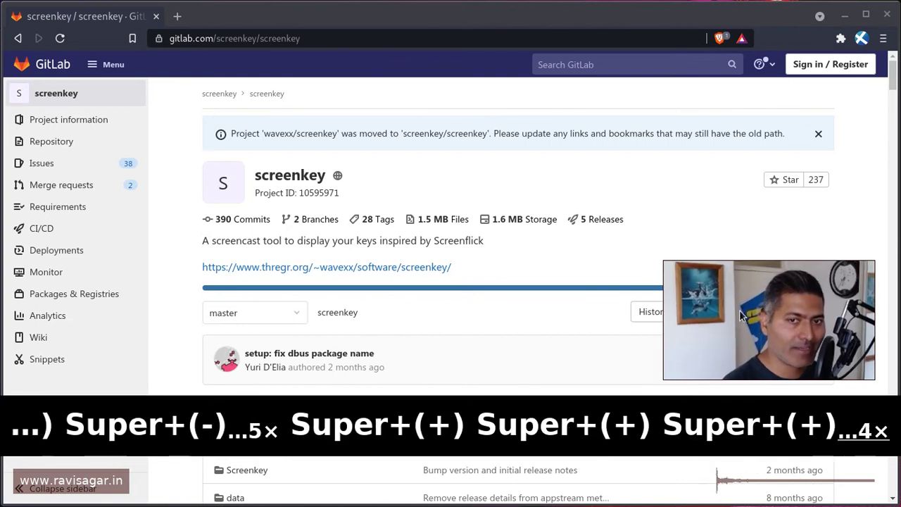
pyautogui.press('super+plus')
pyautogui.press('super+plus')
pyautogui.press('super+plus')
pyautogui.press('super+plus')
pyautogui.press('super+plus')
pyautogui.press('super+plus')
pyautogui.press('super+plus')
pyautogui.press('super+plus')
pyautogui.press('super+plus')
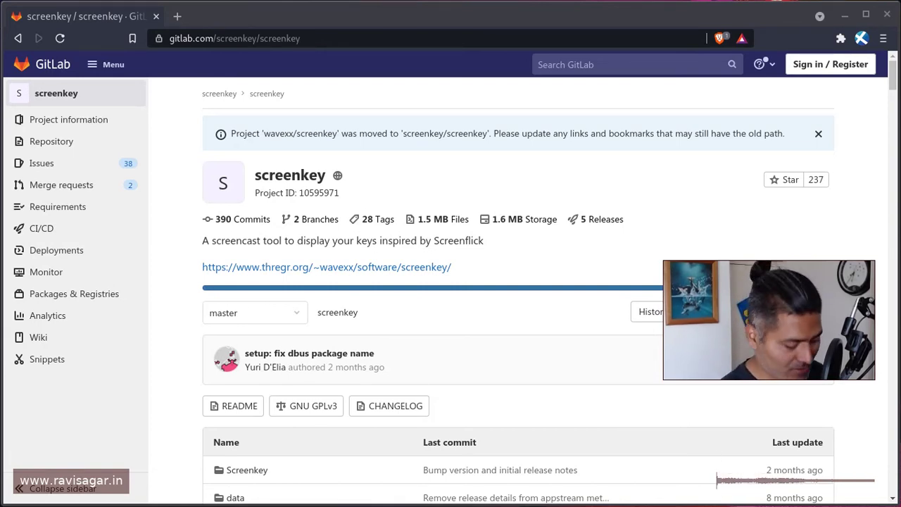
pyautogui.press('super+plus')
pyautogui.press('super+plus')
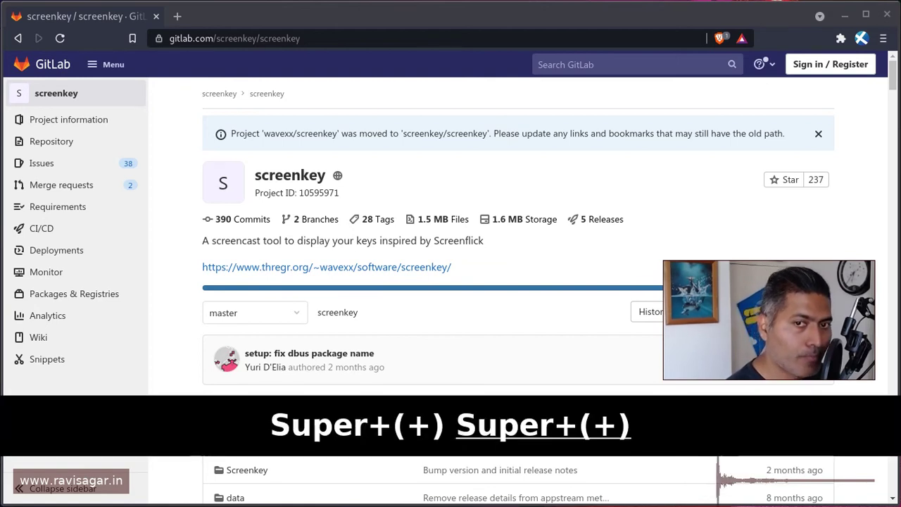
pyautogui.press('super+minus')
pyautogui.press('super+minus')
pyautogui.press('super+minus')
pyautogui.press('super+minus')
pyautogui.press('super+plus')
pyautogui.press('super+plus')
pyautogui.press('super+plus')
pyautogui.press('super+plus')
pyautogui.press('super+plus')
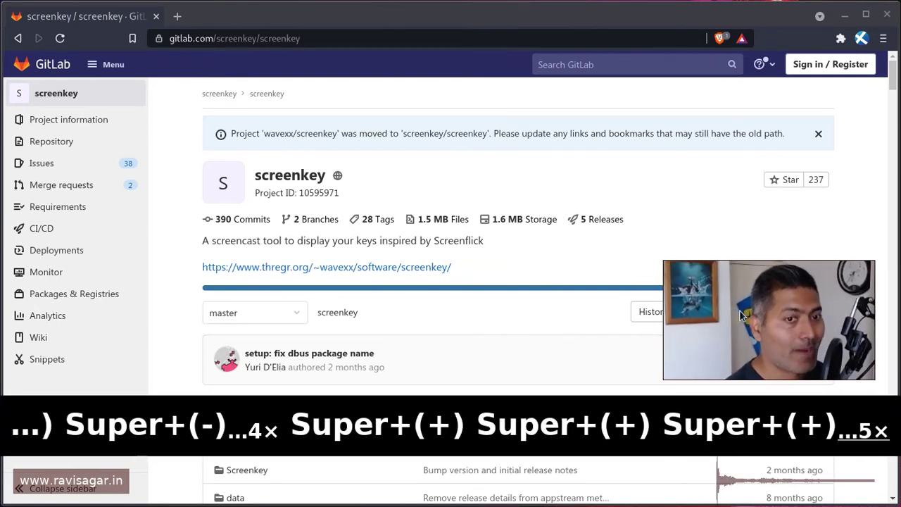
pyautogui.press('super+plus')
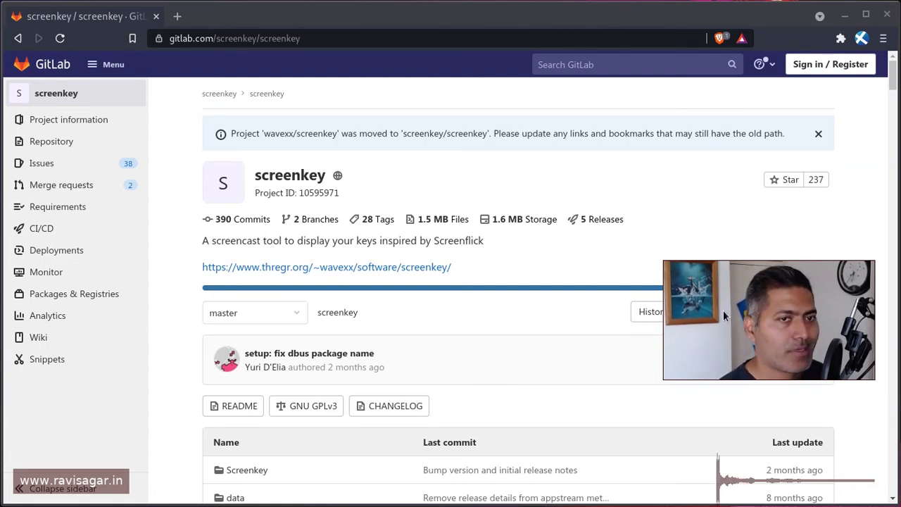
pyautogui.scroll(-1, 494, 313)
pyautogui.scroll(-2, 494, 312)
pyautogui.scroll(-2, 494, 313)
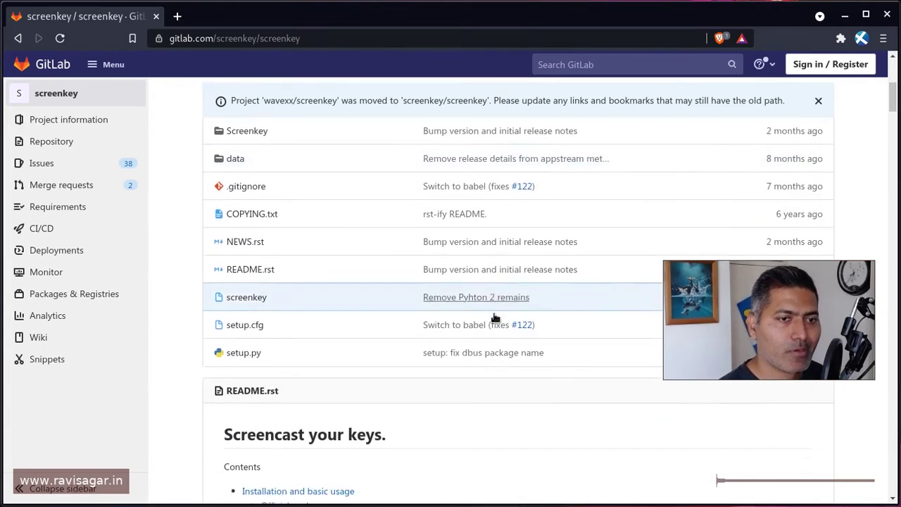
pyautogui.scroll(-2, 495, 318)
pyautogui.scroll(-4, 495, 318)
pyautogui.scroll(-1, 496, 317)
pyautogui.scroll(-3, 496, 317)
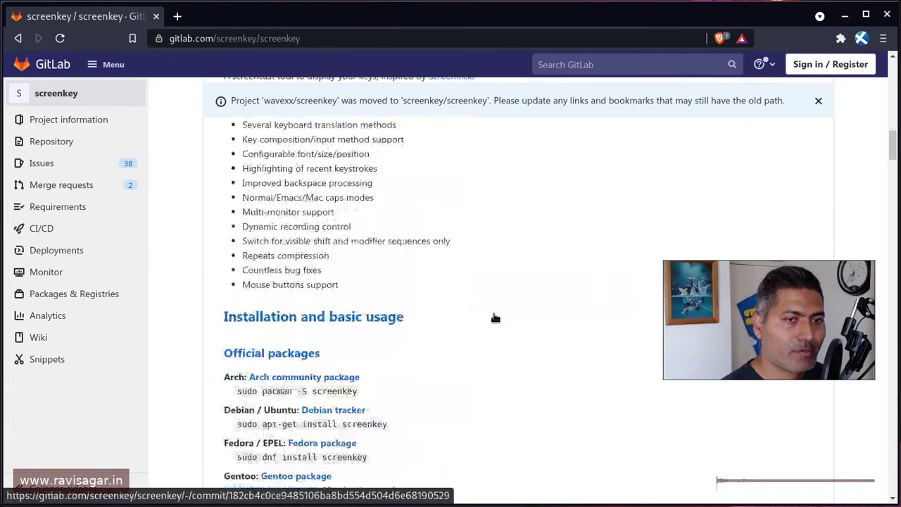
pyautogui.scroll(-2, 495, 317)
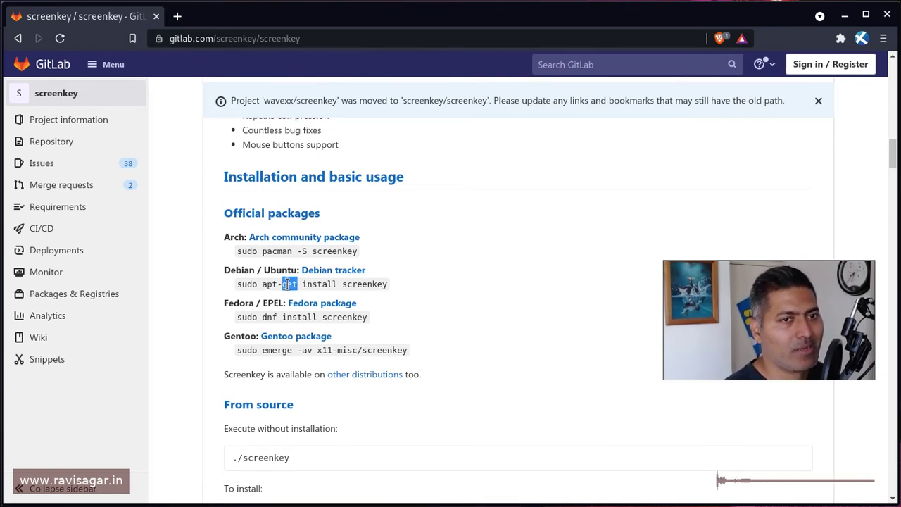
pyautogui.tripleClick(285, 284)
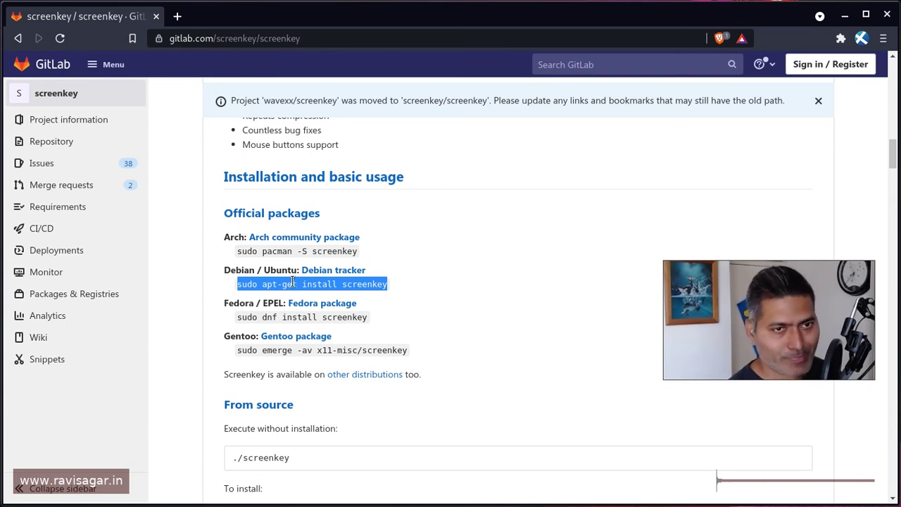
pyautogui.click(475, 280)
pyautogui.press('Home')
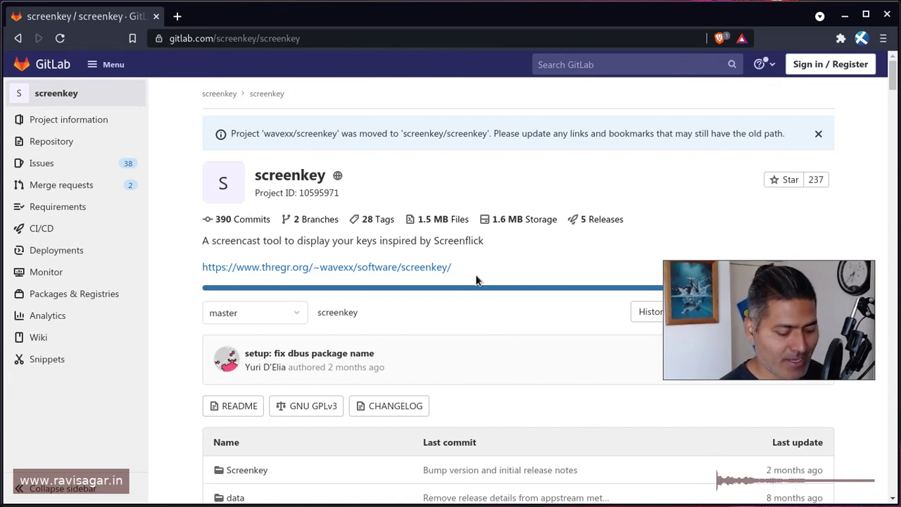
# Spawn a terminal beside the browser, swap it into master, then spawn a second master terminal.
pyautogui.hotkey('alt', 'shift', 'Return')
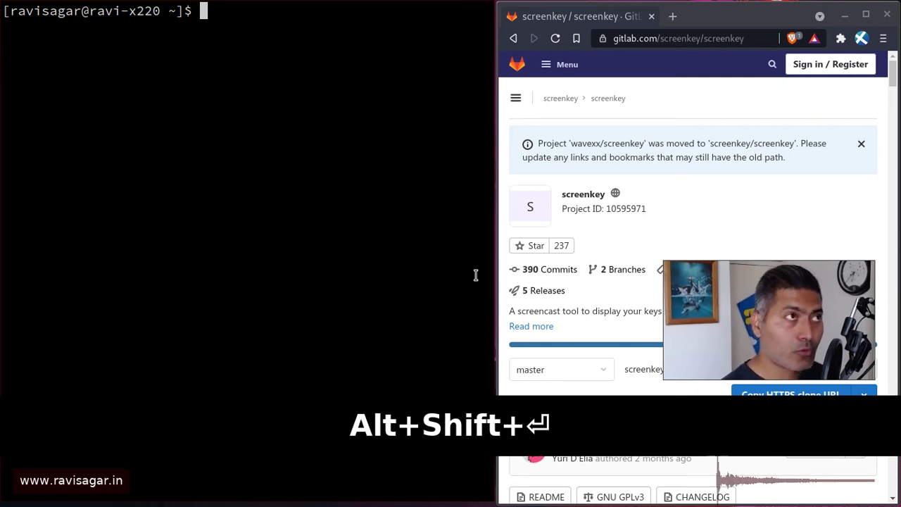
pyautogui.hotkey('alt', 'Return')
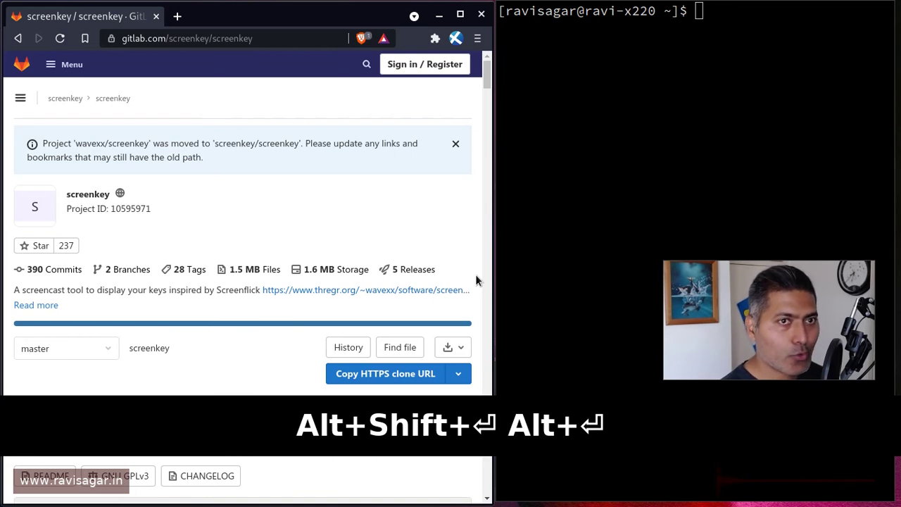
pyautogui.hotkey('alt', 'shift', 'Return')
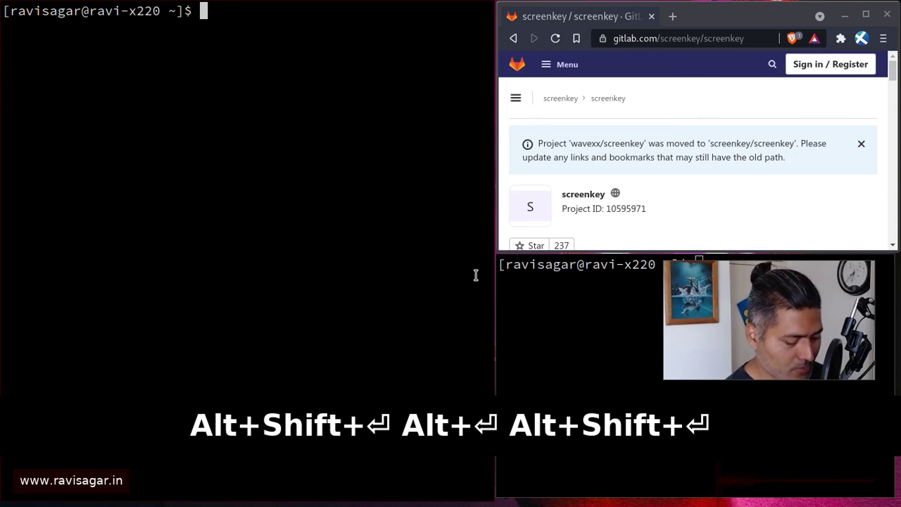
# Run ls in the lower terminal, make it the master window, then close it.
pyautogui.hotkey('alt', 'j')
pyautogui.hotkey('alt', 'j')
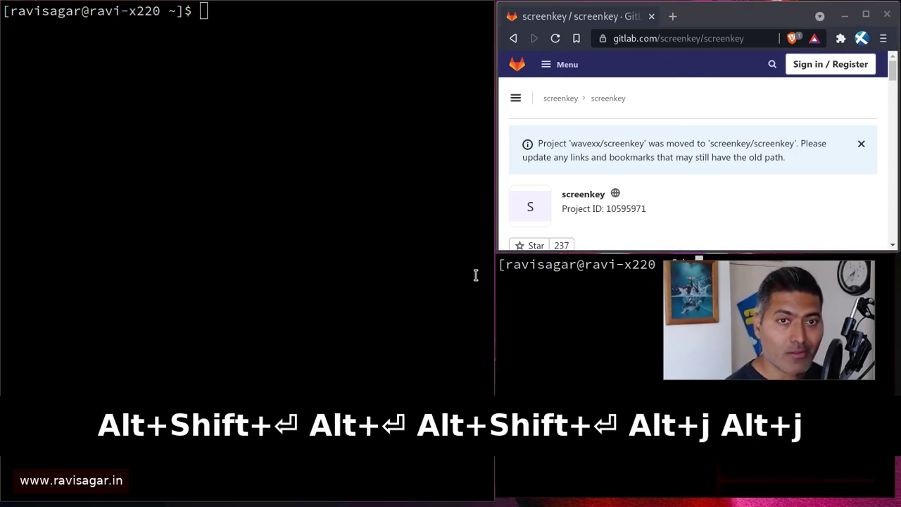
pyautogui.write('ls')
pyautogui.press('Return')
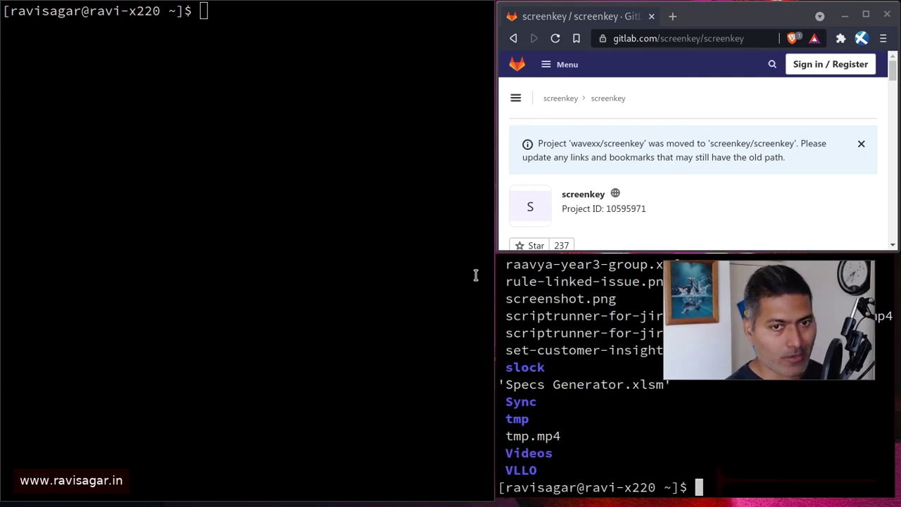
pyautogui.hotkey('alt', 'Return')
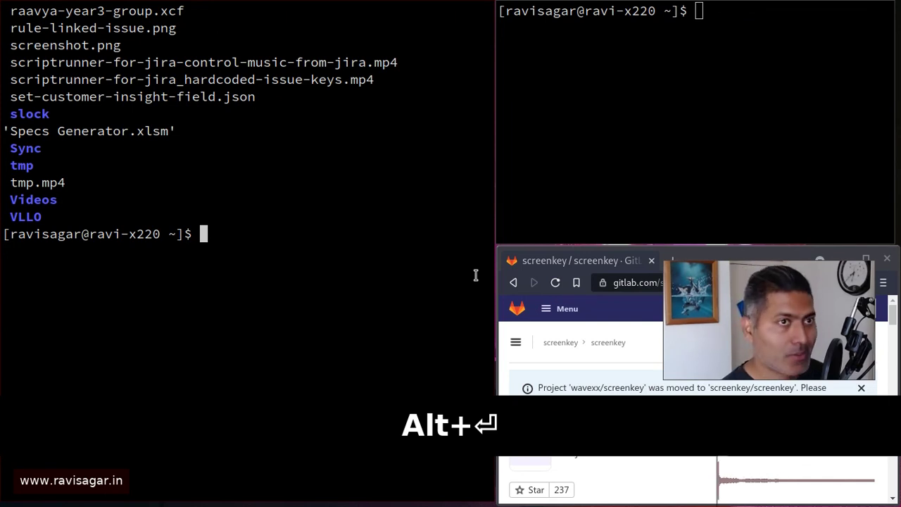
pyautogui.hotkey('alt', 'c')
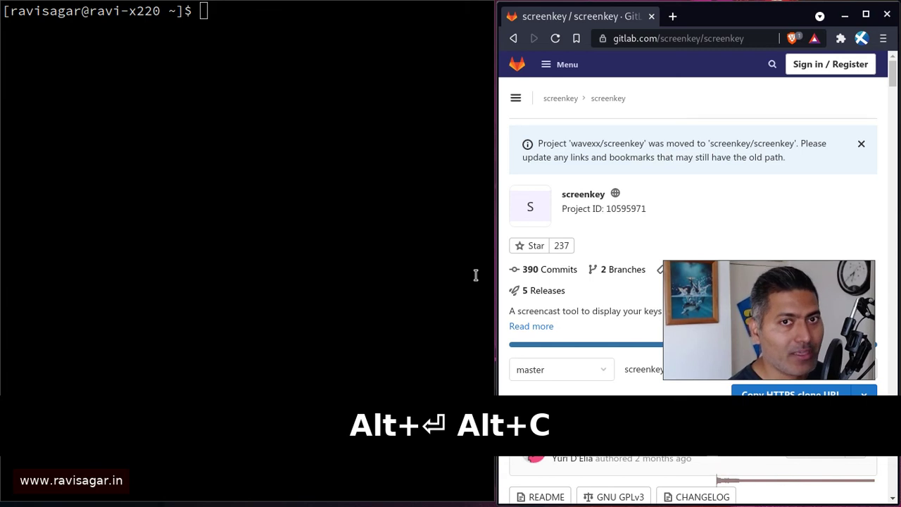
# Swap windows and close the last terminal, leaving GitLab full-screen, then repeat Alt+plus for the overlay.
pyautogui.hotkey('alt', 'Return')
pyautogui.hotkey('alt', 'Return')
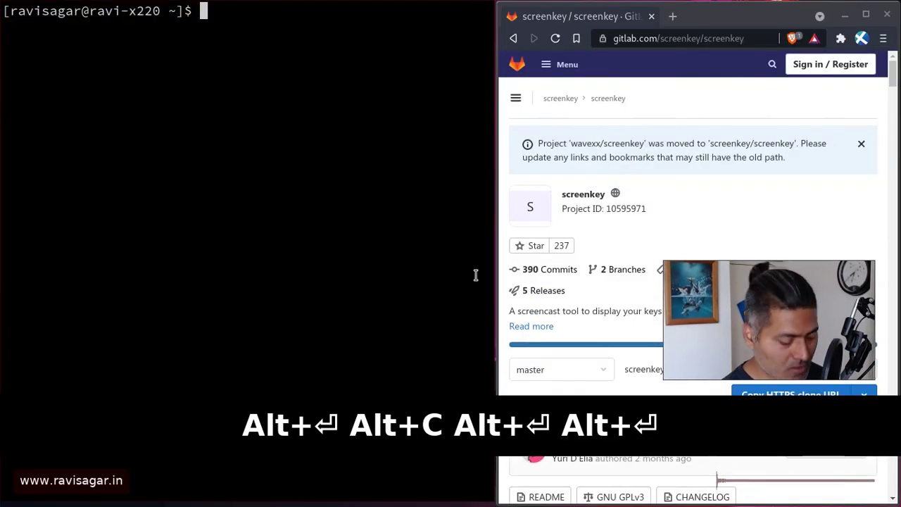
pyautogui.hotkey('alt', 'c')
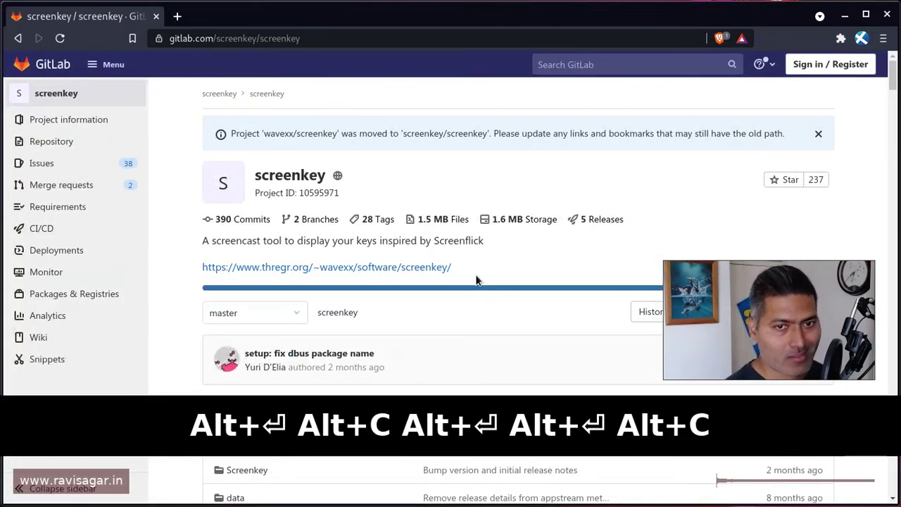
pyautogui.hotkey('alt', '+')
pyautogui.hotkey('alt', '+')
pyautogui.hotkey('alt', '+')
pyautogui.hotkey('alt', '+')
pyautogui.hotkey('alt', '+')
pyautogui.hotkey('alt', '+')
pyautogui.hotkey('alt', '+')
pyautogui.hotkey('alt', '+')
pyautogui.hotkey('alt', '+')
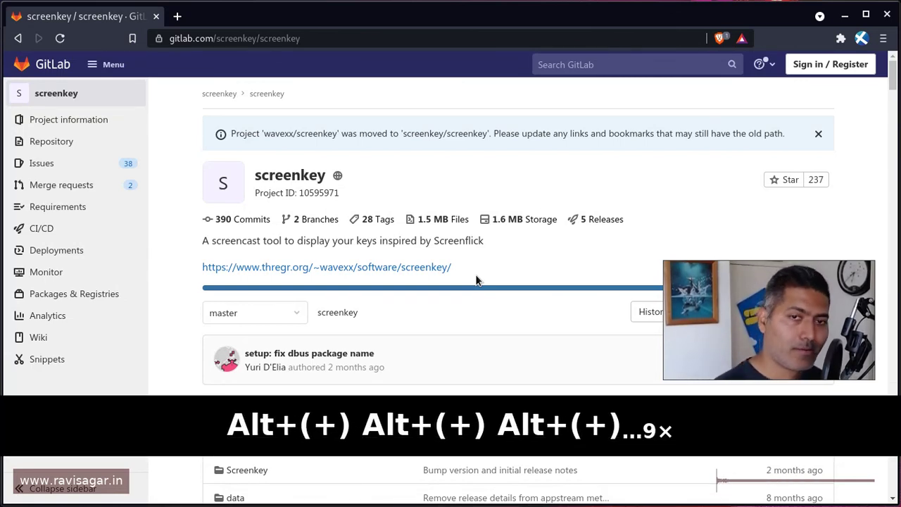